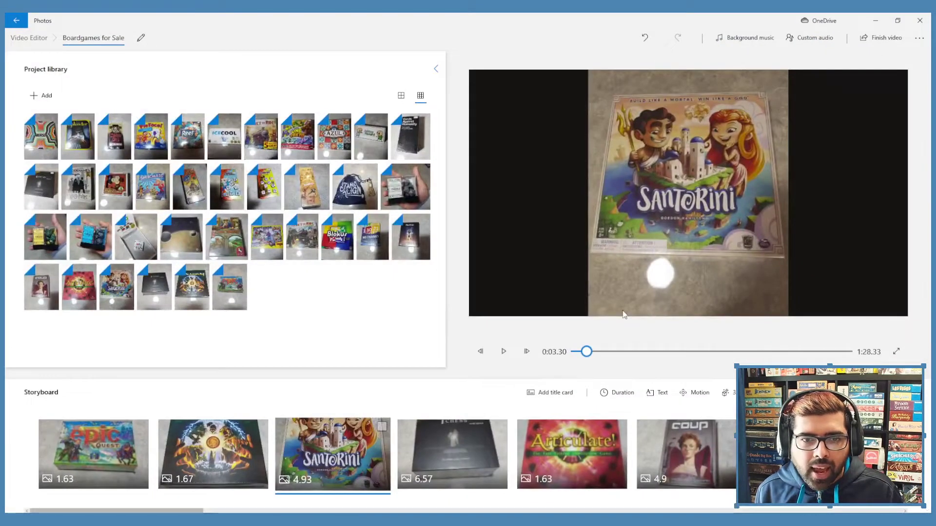
Go back from the video project, browse Collection and Folders, and open the ForSlideshow folder.
click(7, 24)
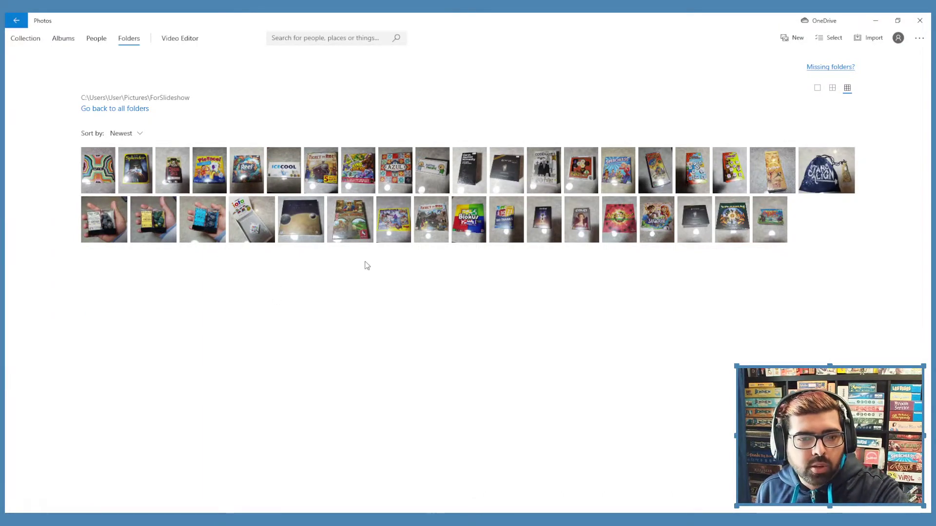
click(27, 40)
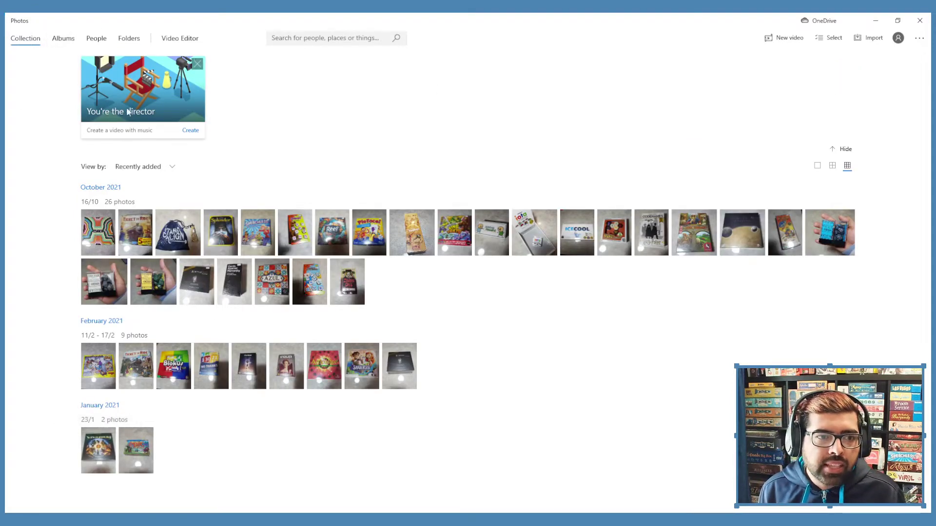
click(121, 40)
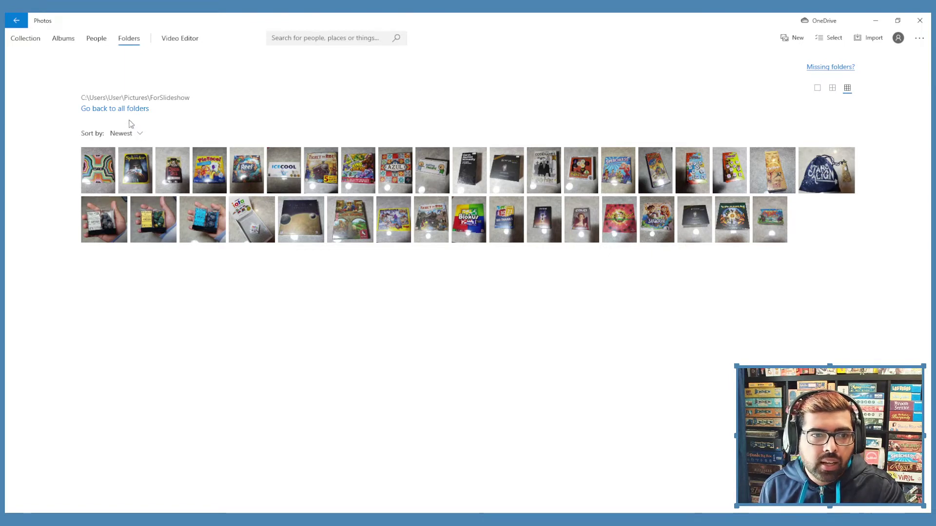
click(130, 109)
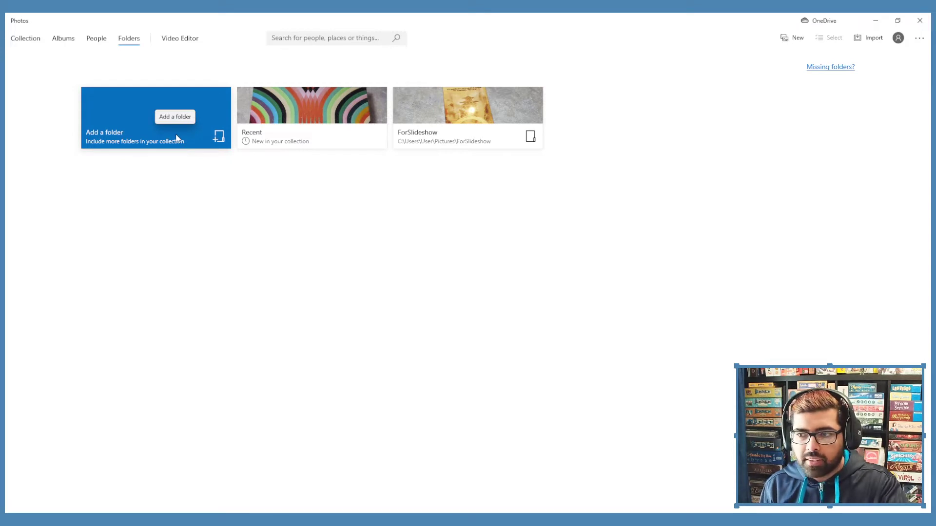
click(451, 129)
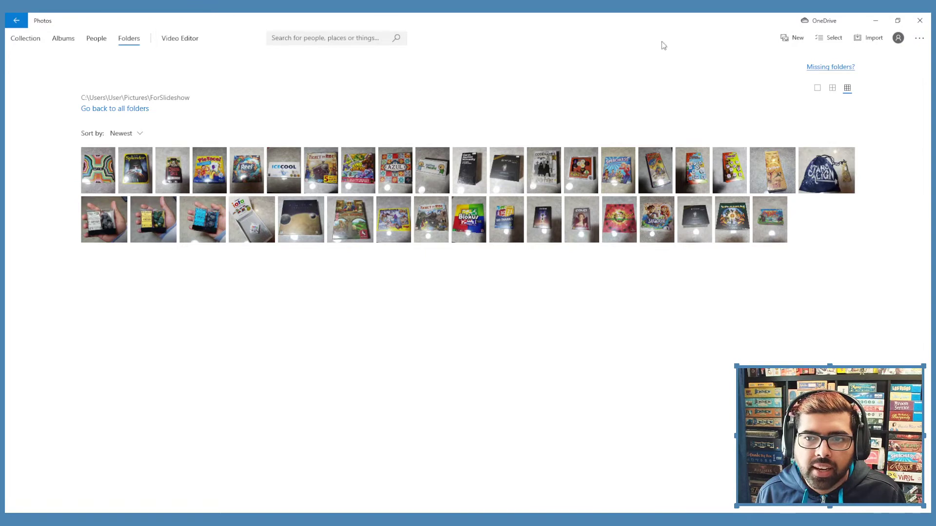
Create a new automatic video from the photos, named 'Boardgames for Sale'.
click(799, 41)
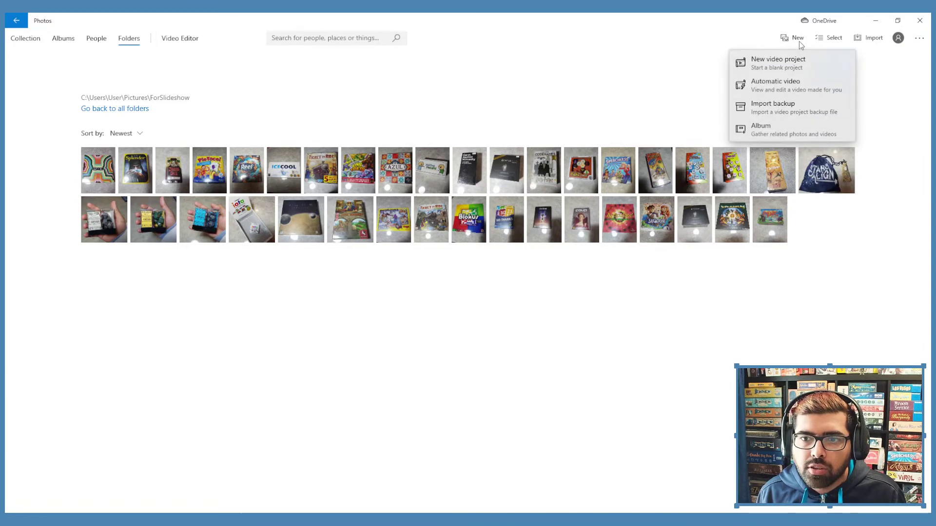
click(795, 90)
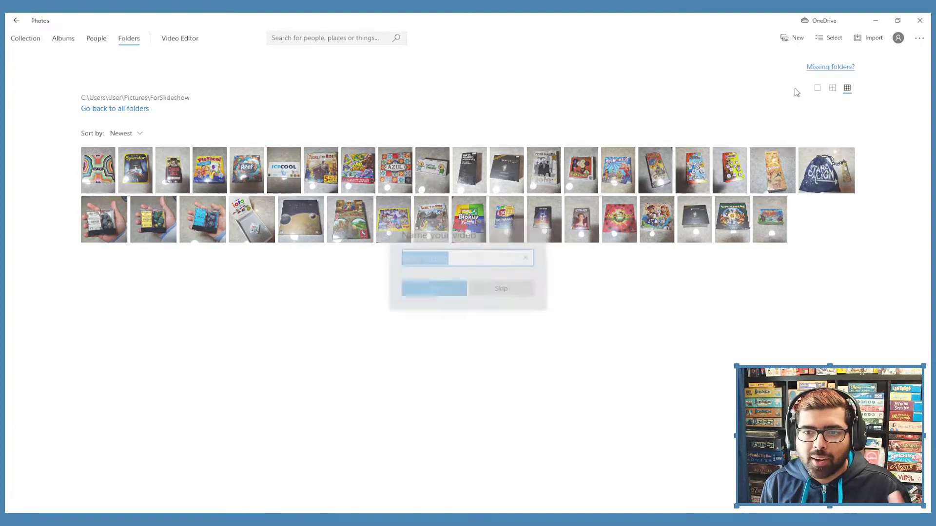
drag(471, 259, 385, 251)
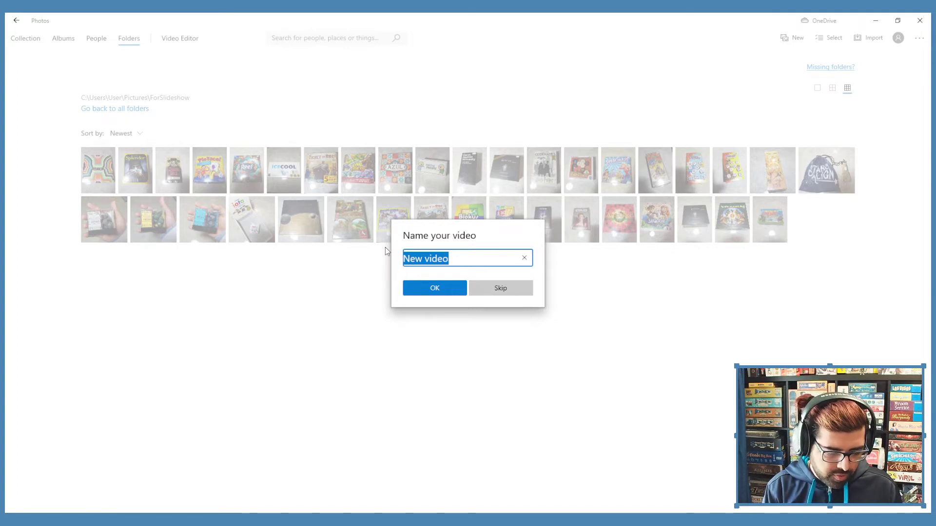
text(B)
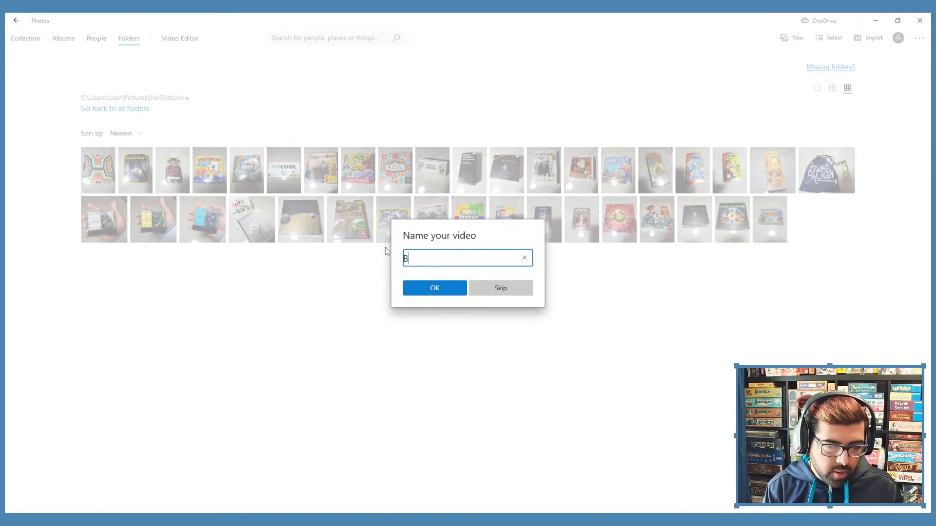
text(oardgames for Sale)
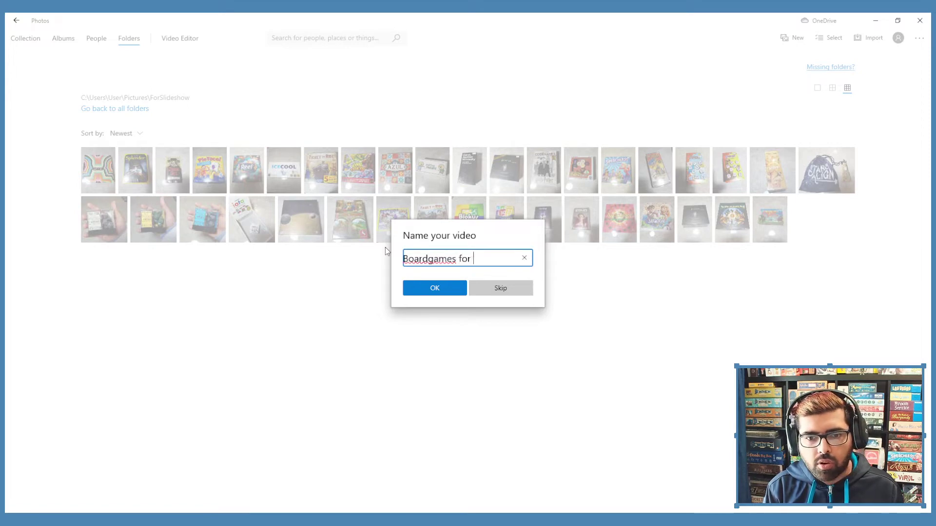
click(429, 294)
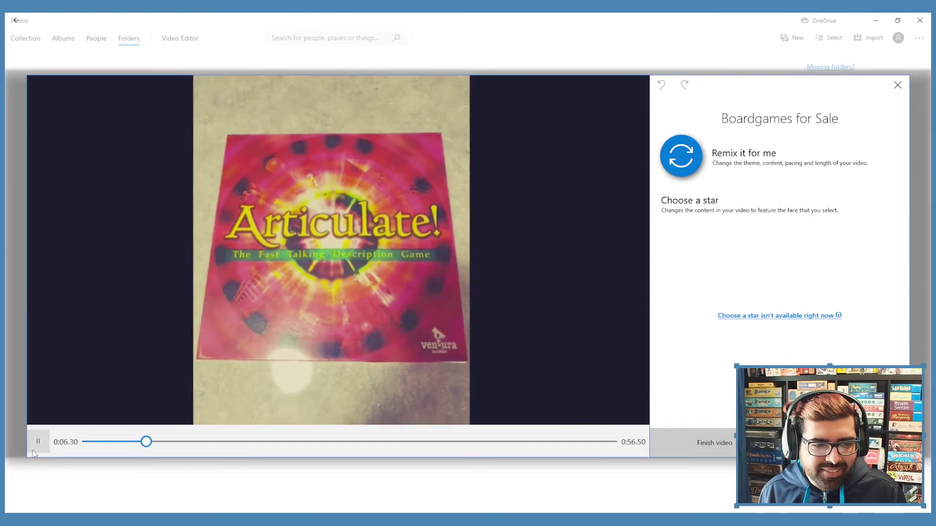
Remix the video into a new 1:21.96 version with a different theme.
click(44, 443)
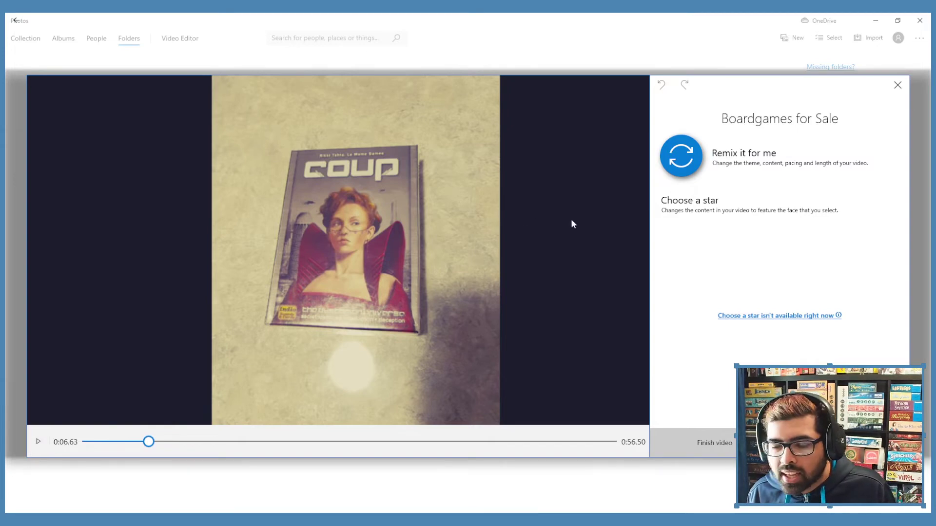
click(680, 165)
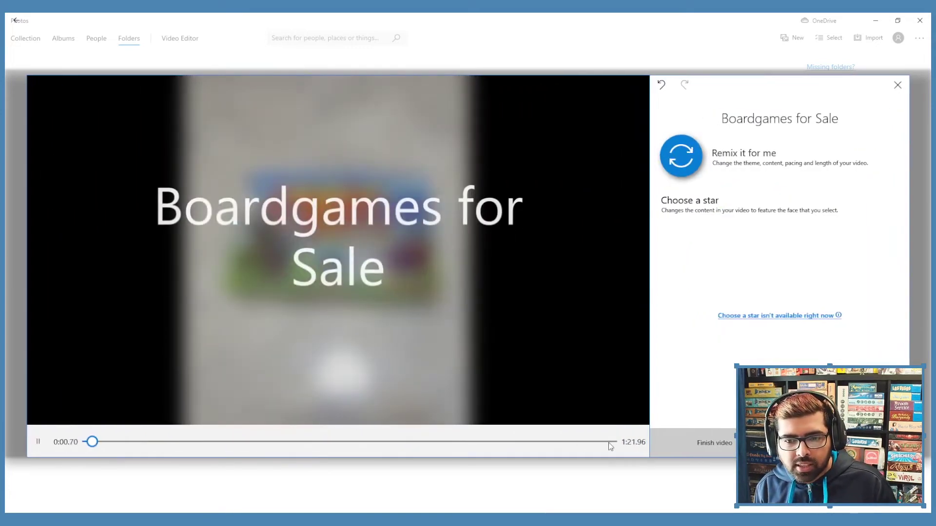
key(space)
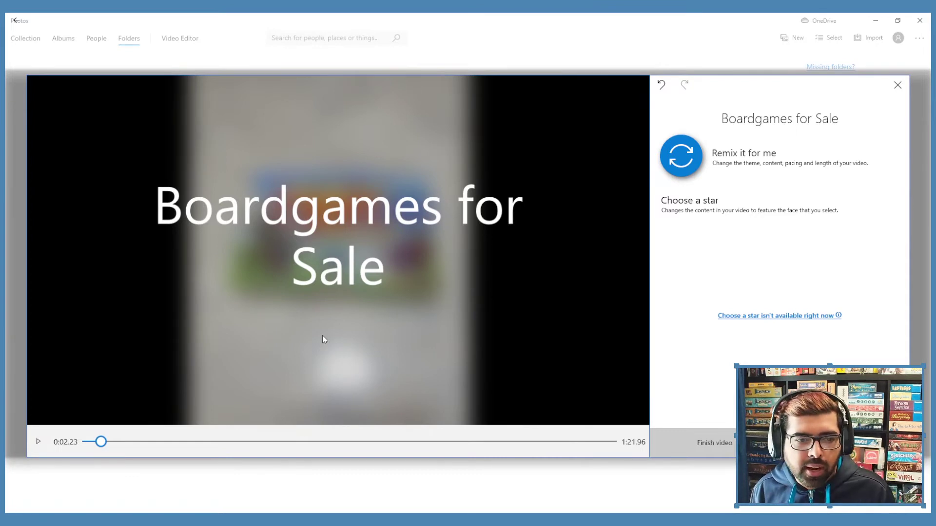
Play and pause the remixed preview a few times to review it.
click(37, 445)
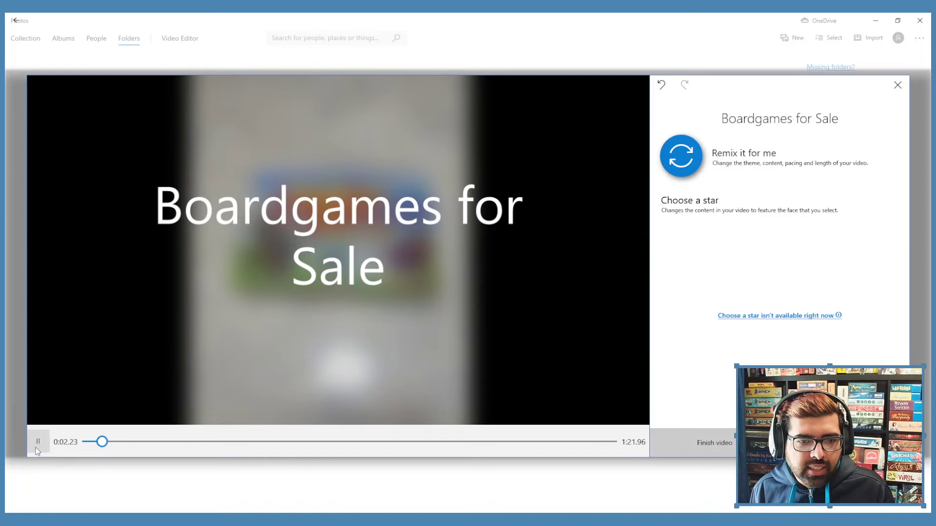
click(36, 448)
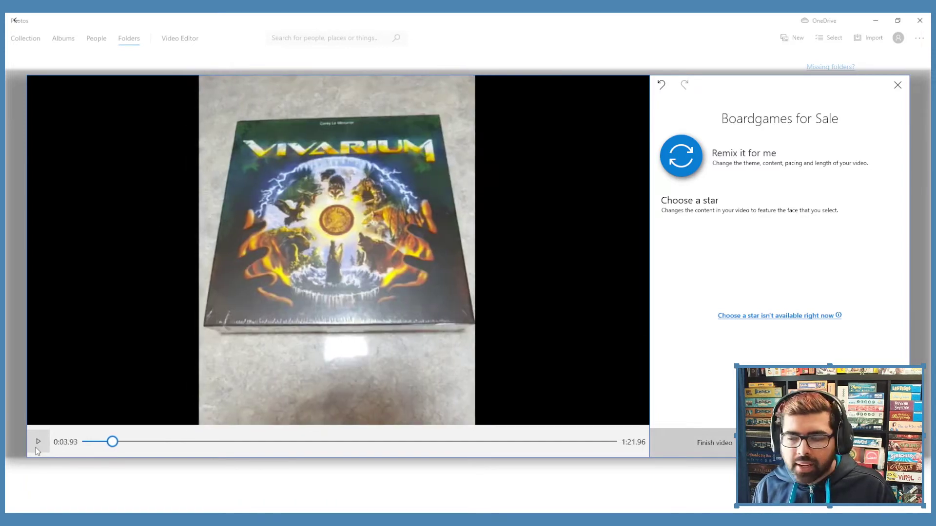
click(36, 450)
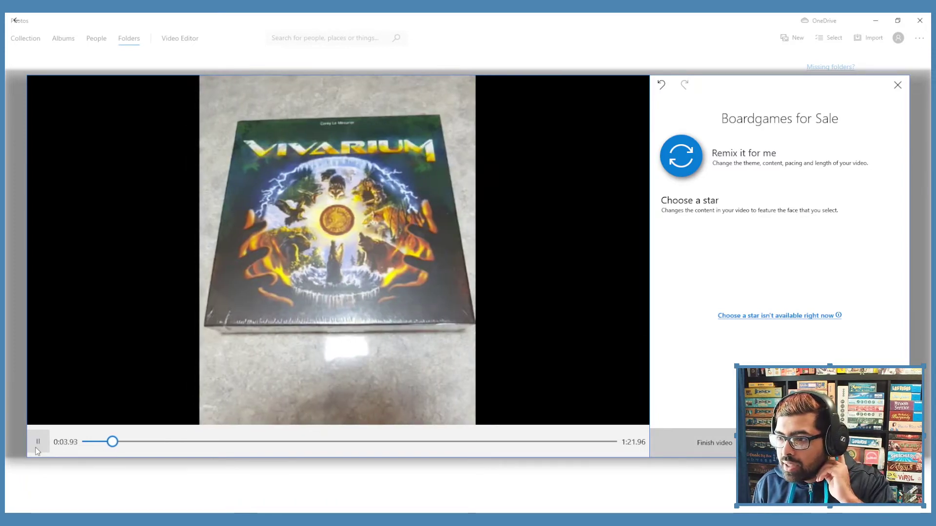
click(35, 450)
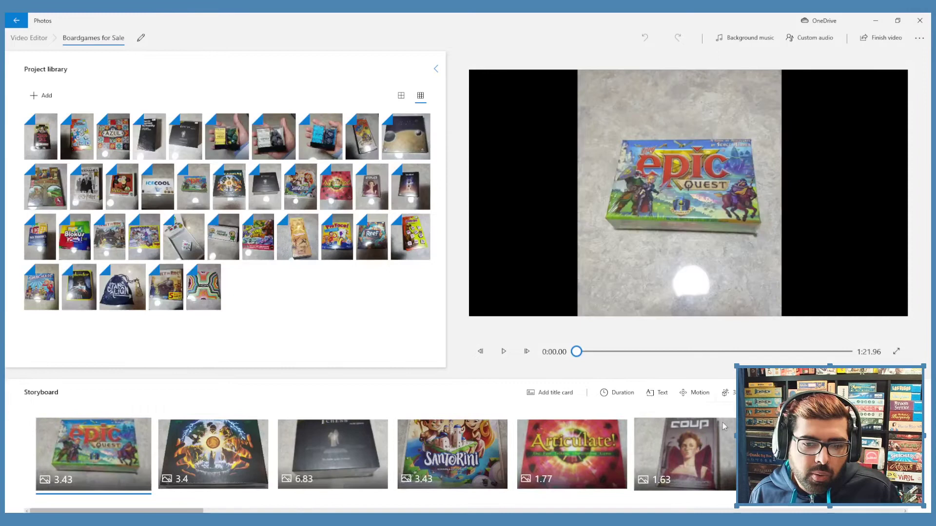
Move the Santorini clip to the start, set it to 5 seconds, and open its 3D effects.
drag(490, 441, 117, 463)
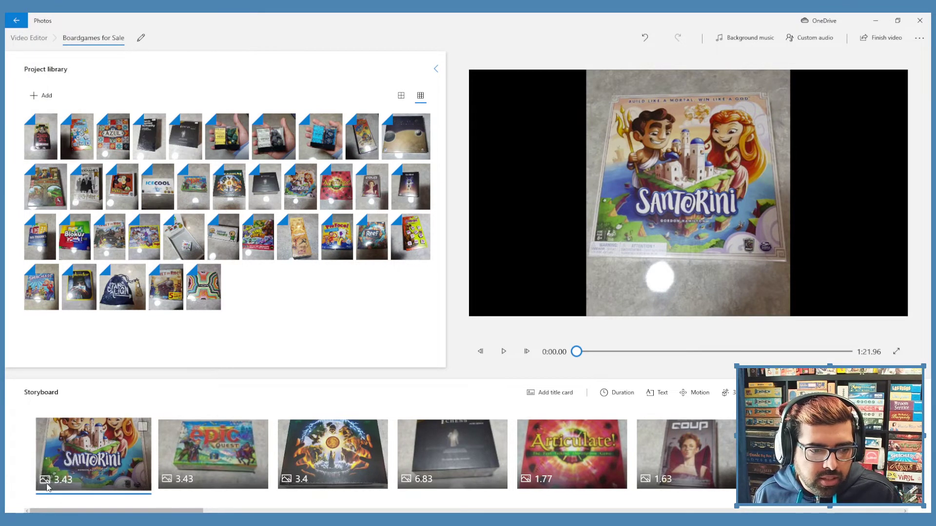
click(69, 480)
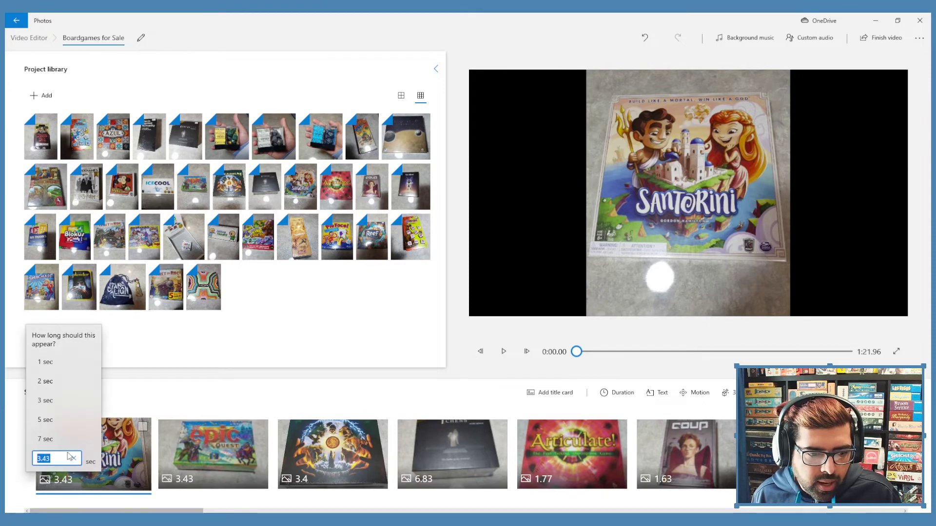
click(54, 421)
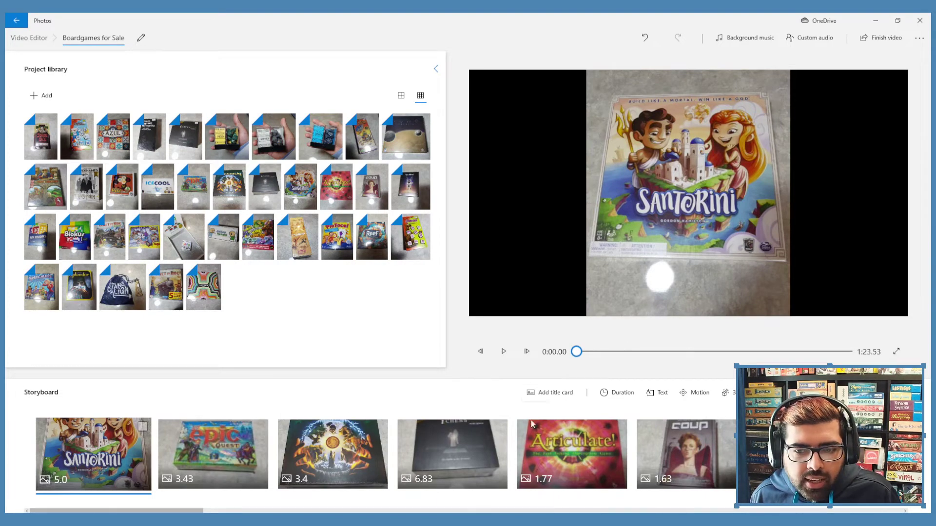
click(726, 393)
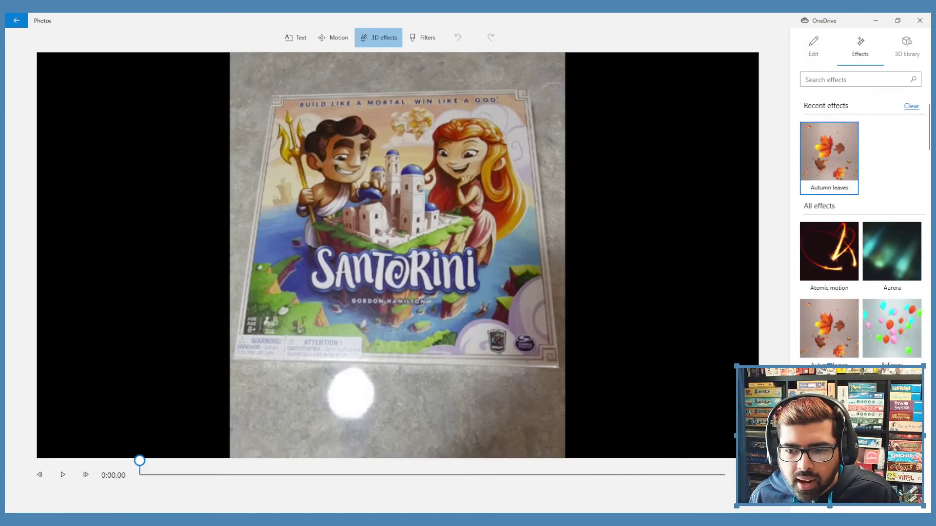
Close the 3D effects editor and preview the Santorini slide's Autumn leaves effect.
key(Escape)
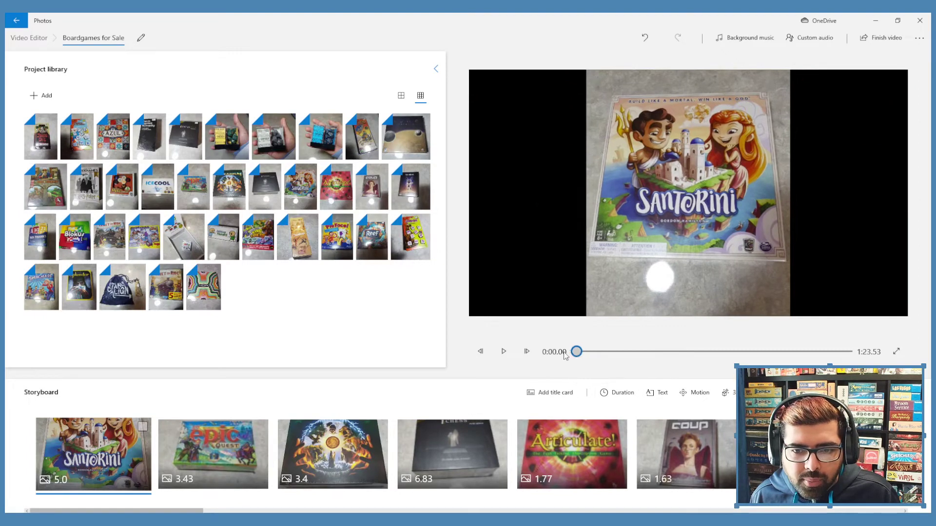
click(503, 358)
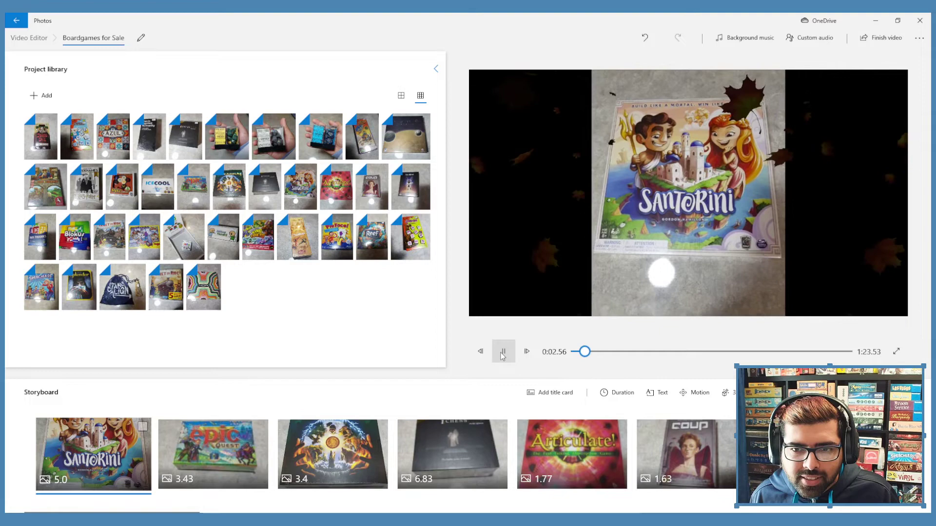
click(503, 352)
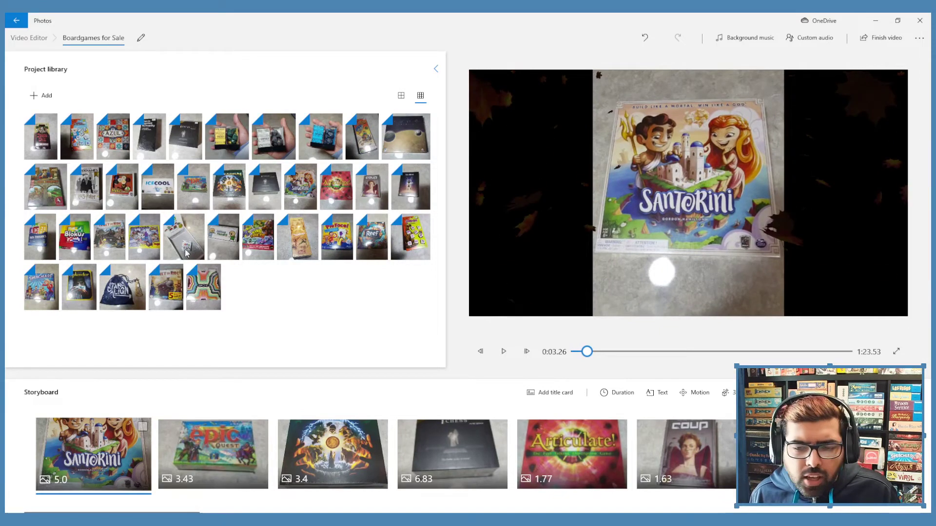
Add 'My Fav' title text in the animated JOY style to the Santorini clip.
click(658, 394)
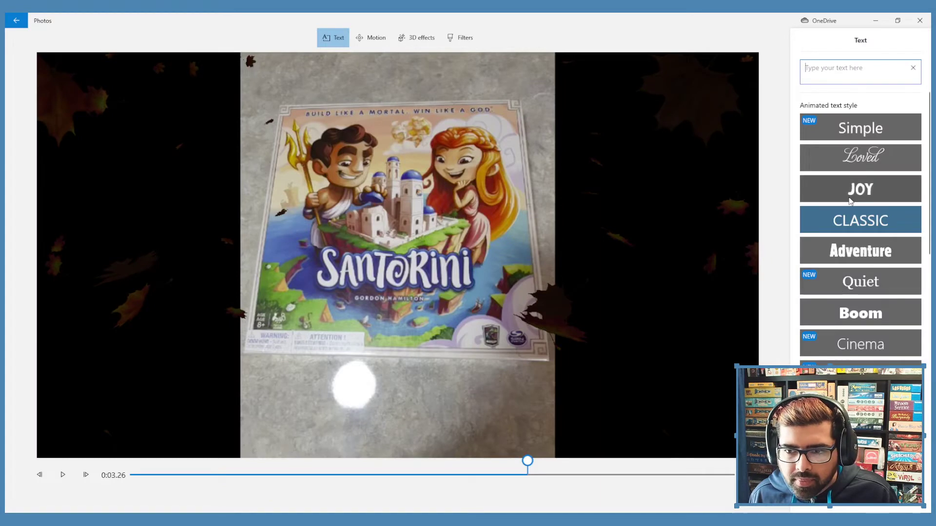
click(860, 189)
click(832, 64)
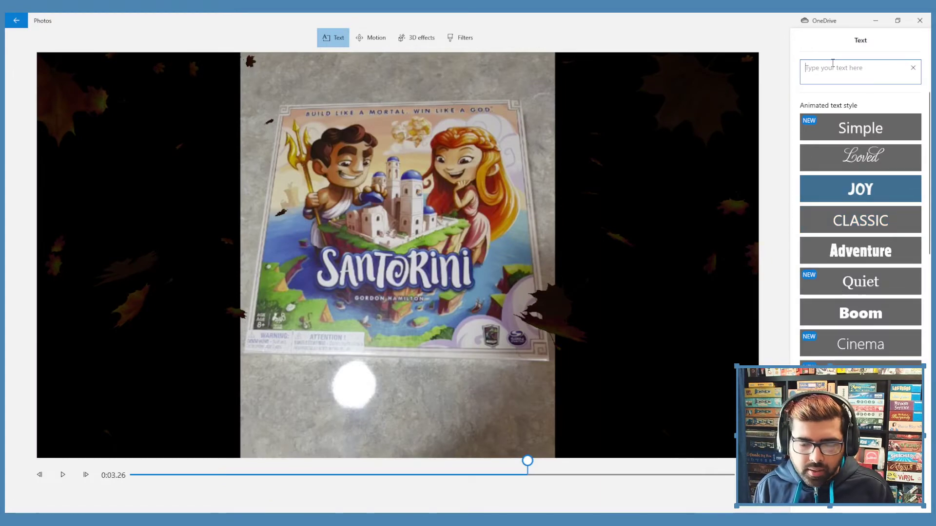
text(My Fav)
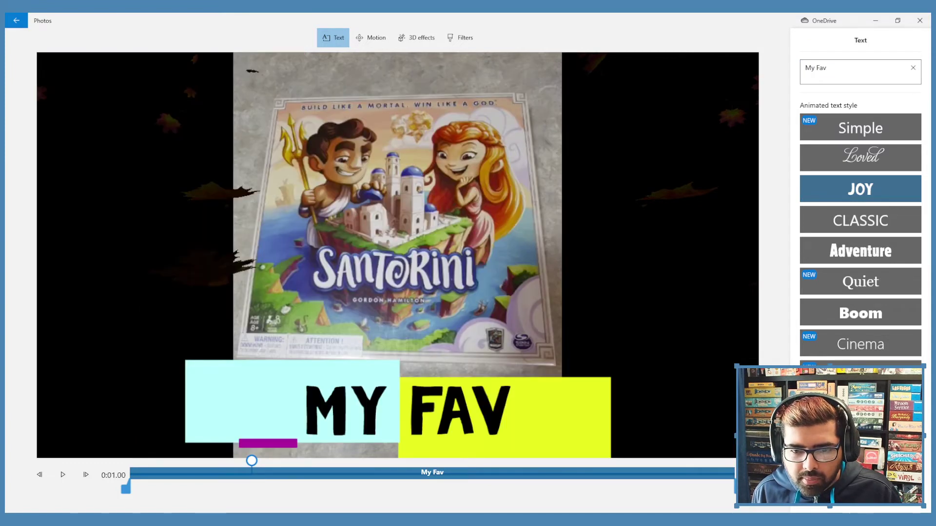
click(829, 492)
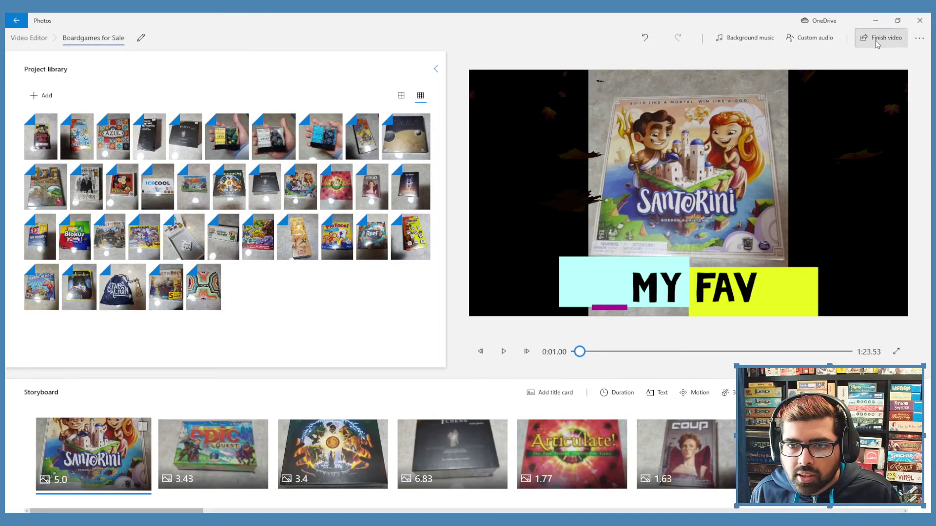
click(753, 43)
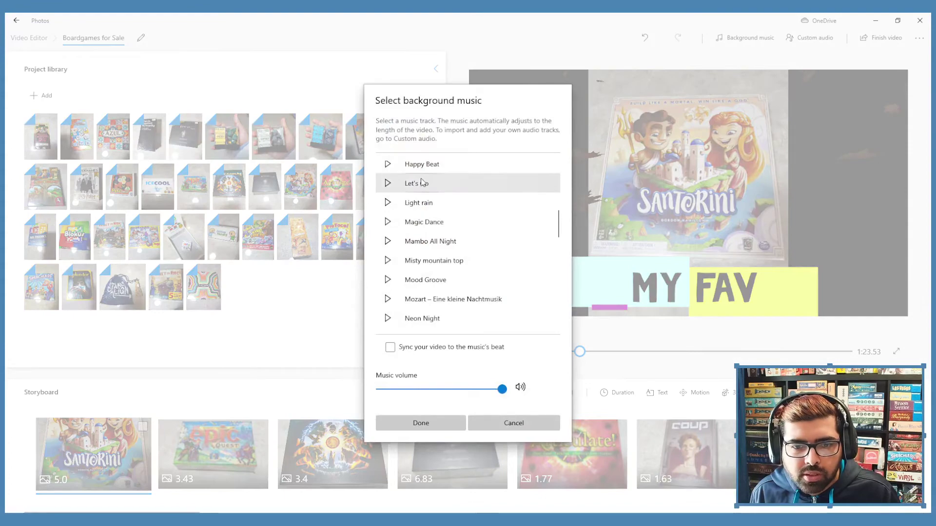
scroll(445, 235, down, 5)
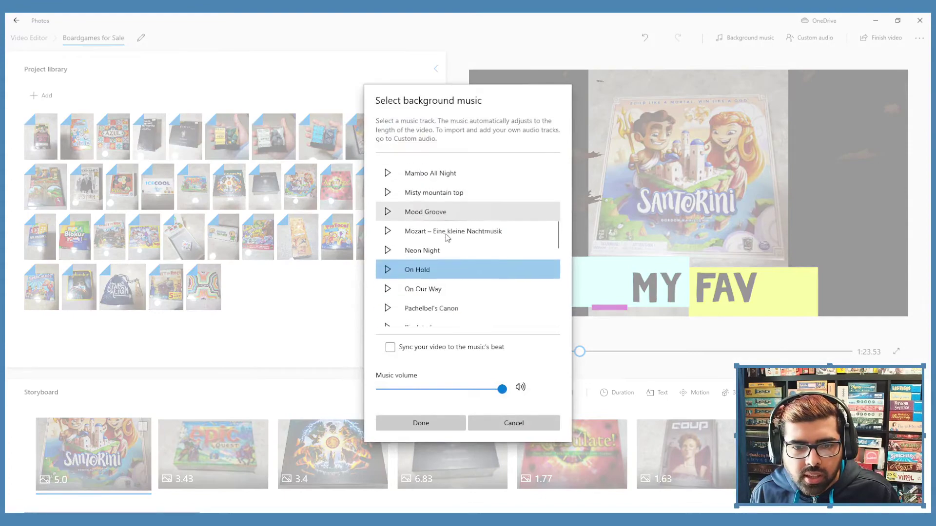
click(510, 423)
click(812, 42)
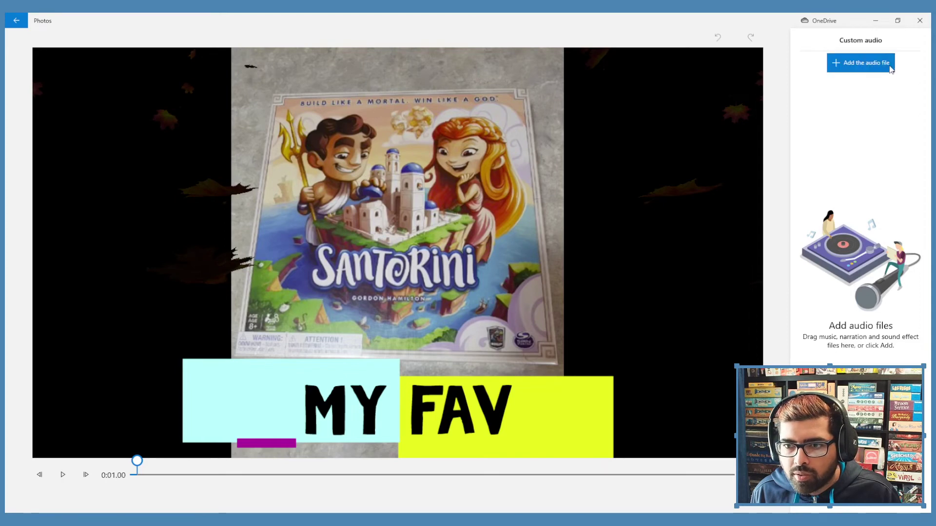
click(860, 64)
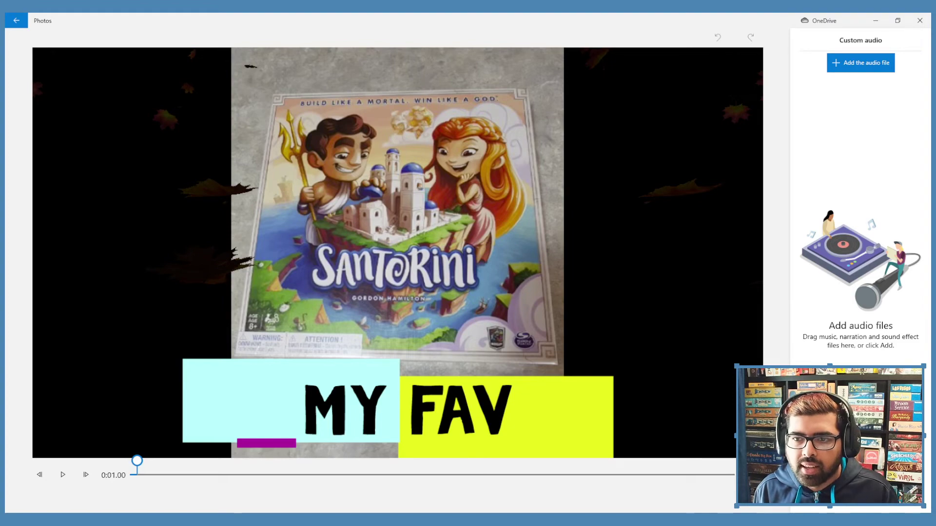
key(Escape)
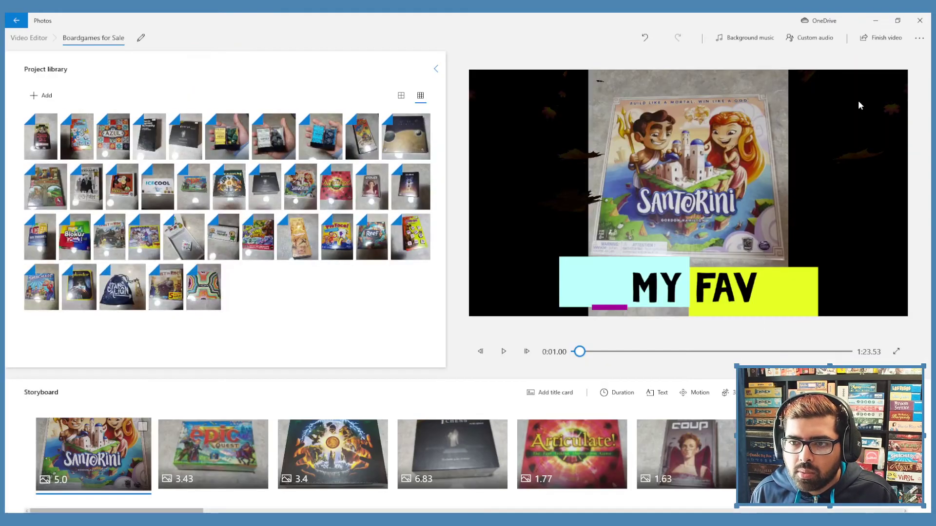
Finish the video at High 1080p quality and bring up the Save As dialog.
click(877, 39)
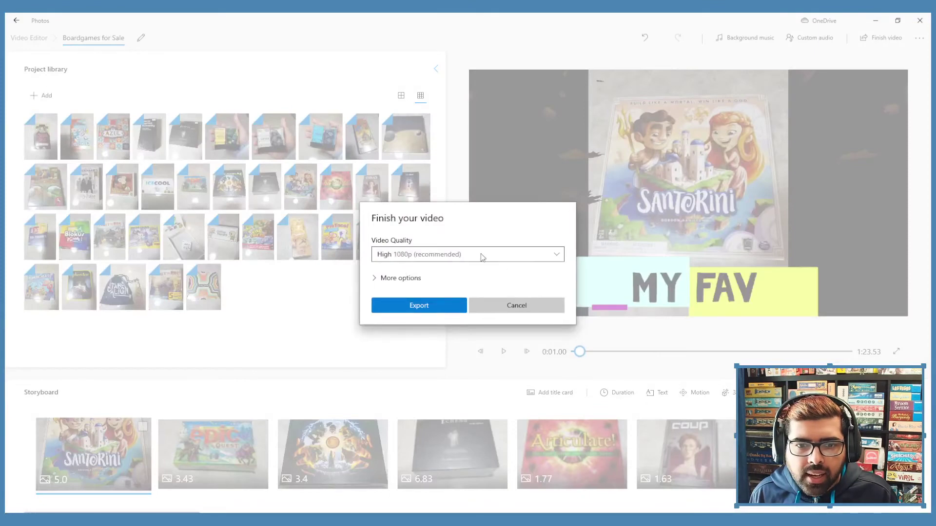
click(519, 253)
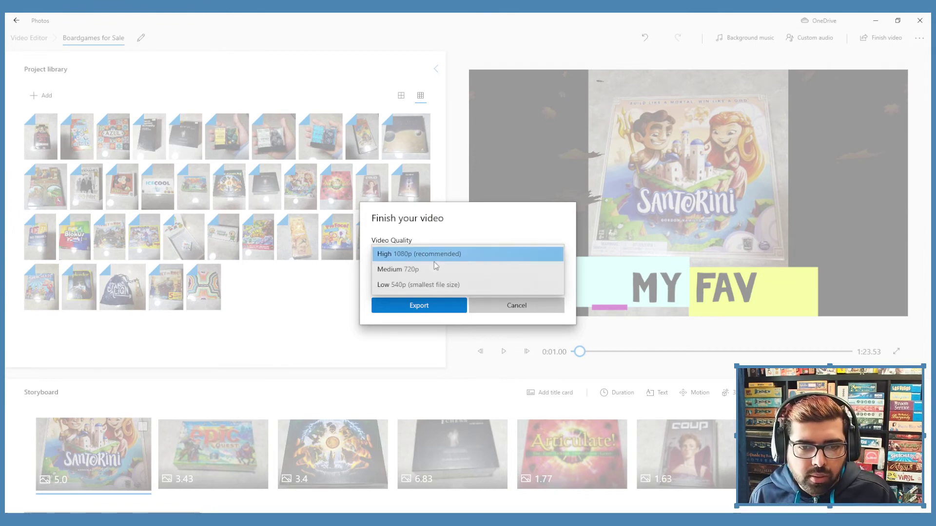
click(465, 254)
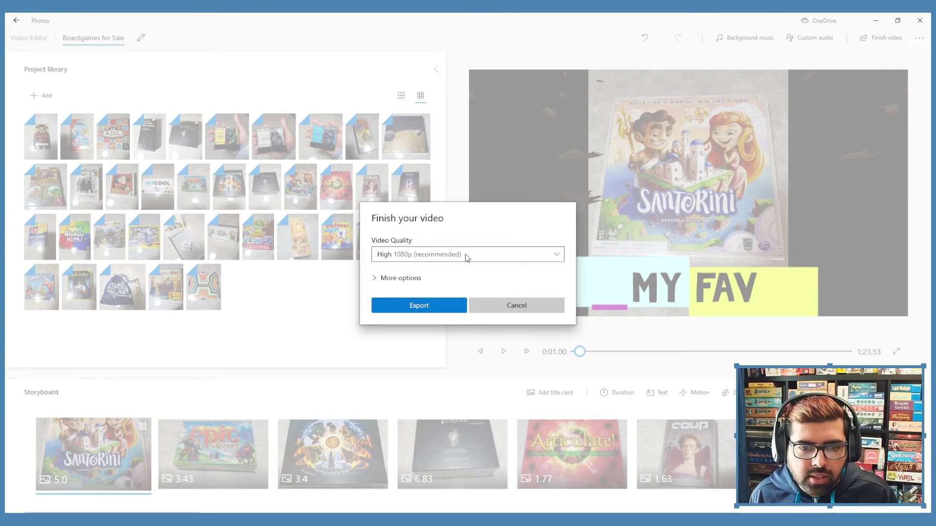
click(381, 278)
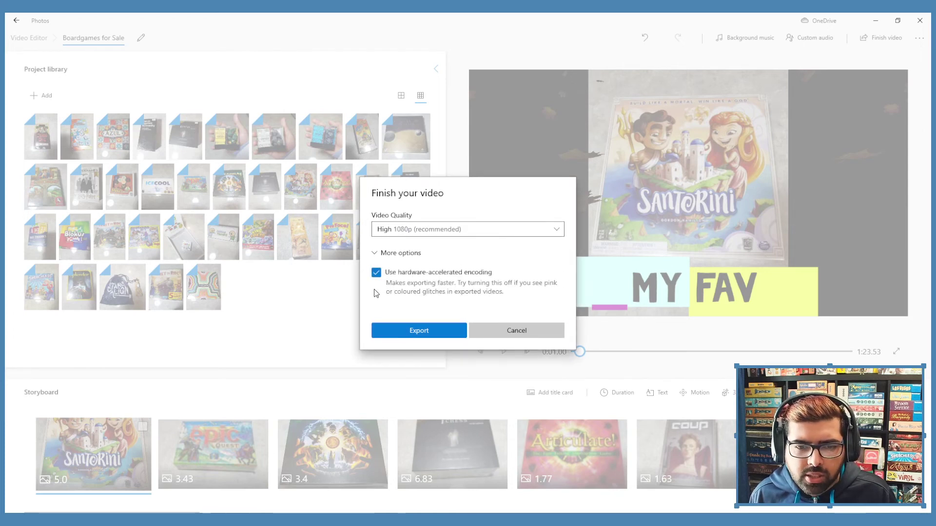
click(429, 327)
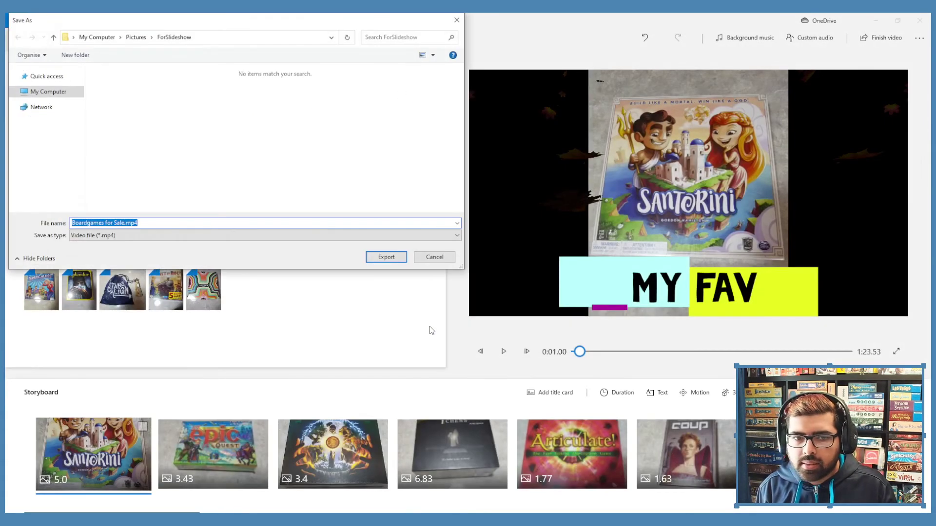
Save Boardgames for Sale.mp4 into ForSlideshow, review it, then select it in File Explorer.
click(372, 258)
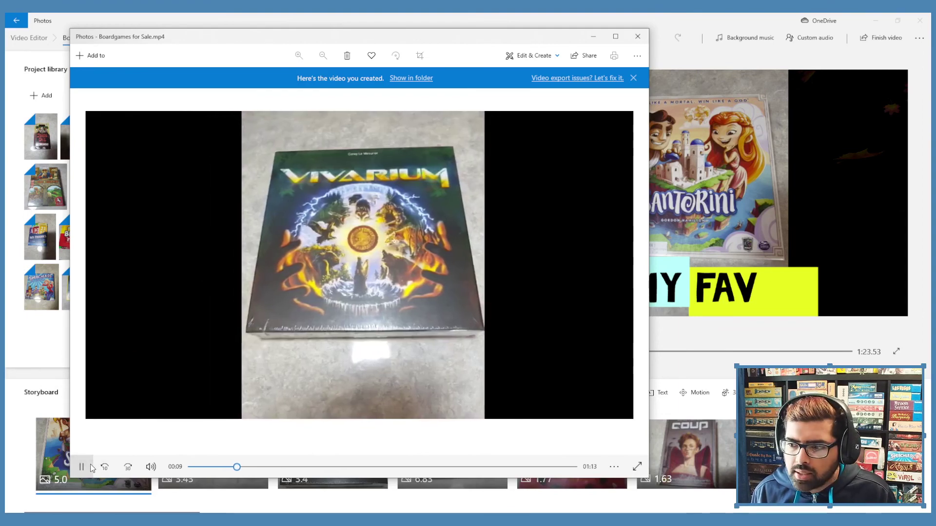
click(91, 467)
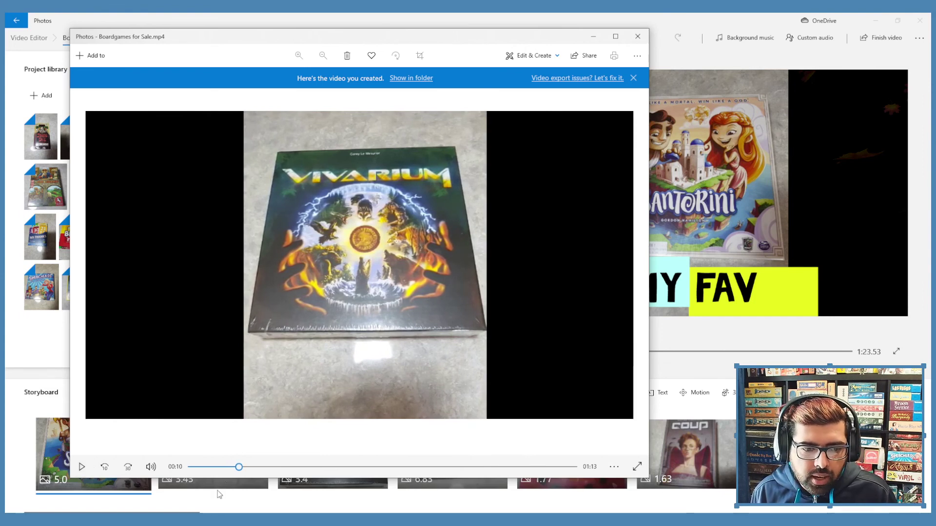
click(638, 36)
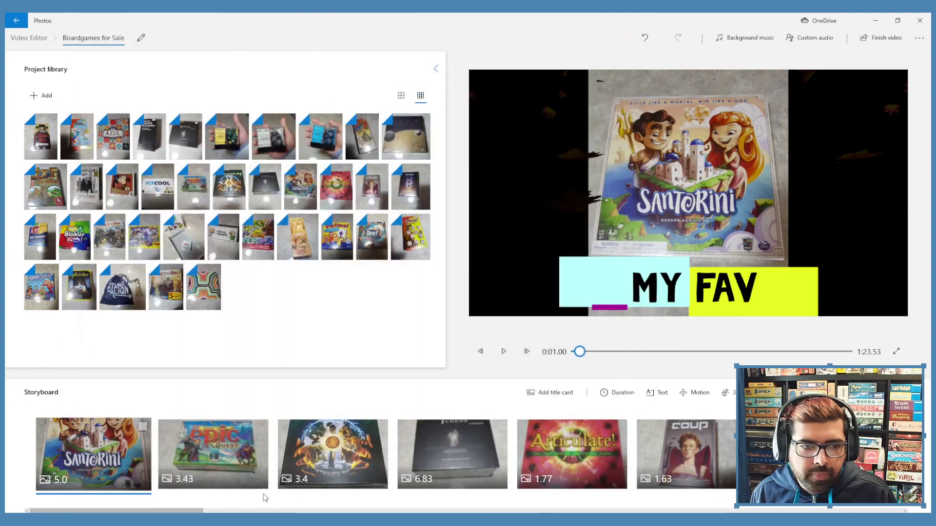
key(alt+Tab)
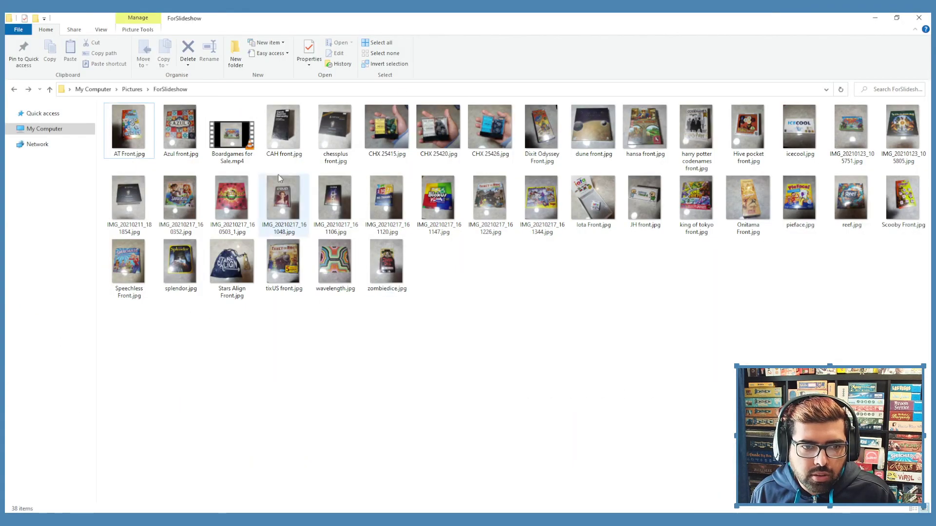
click(231, 146)
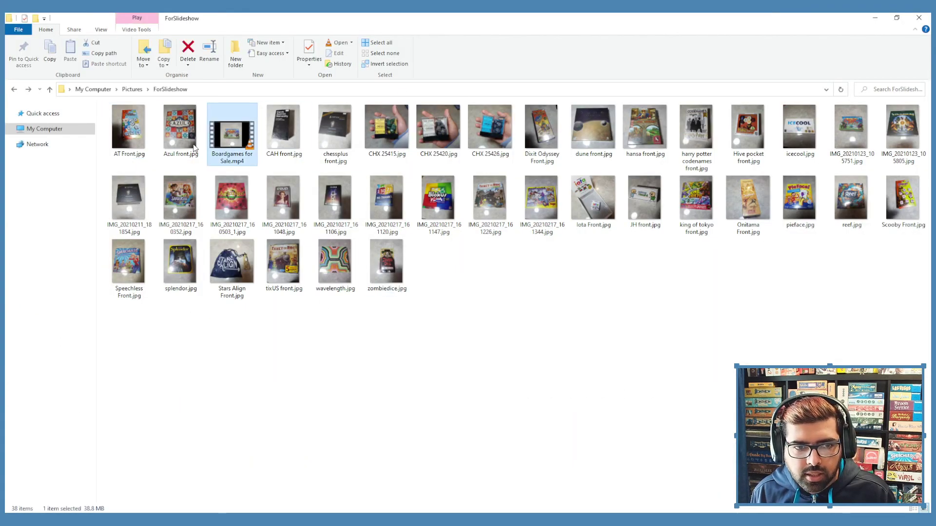
Open Boardgames for Sale.mp4 in VLC and pause it on the MY FAV title.
double_click(232, 146)
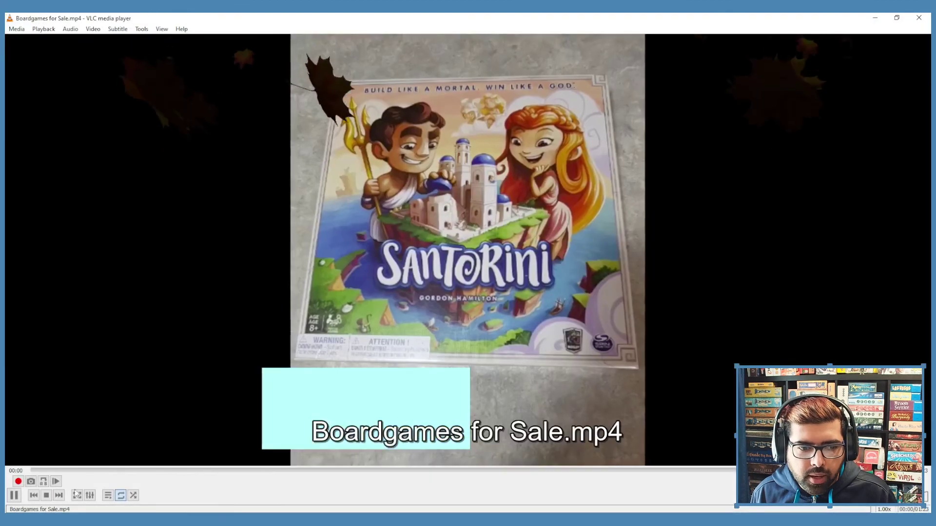
click(15, 496)
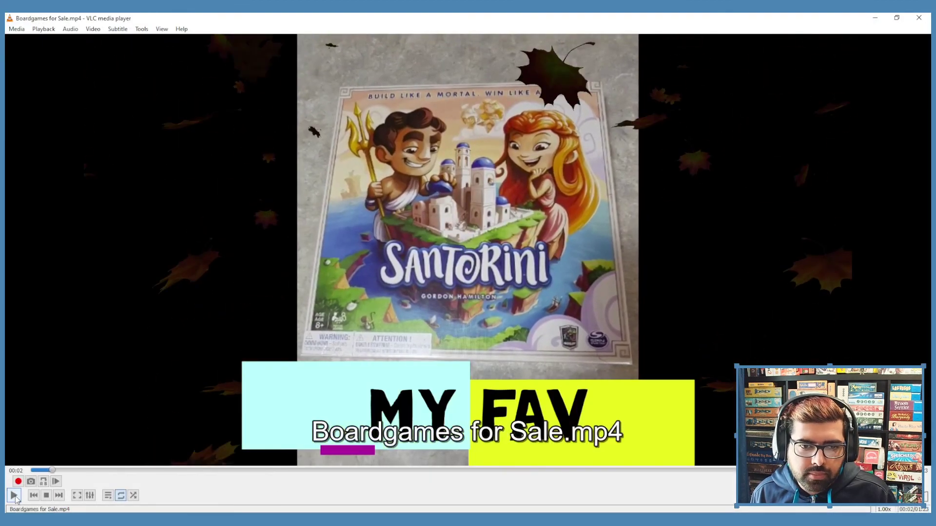